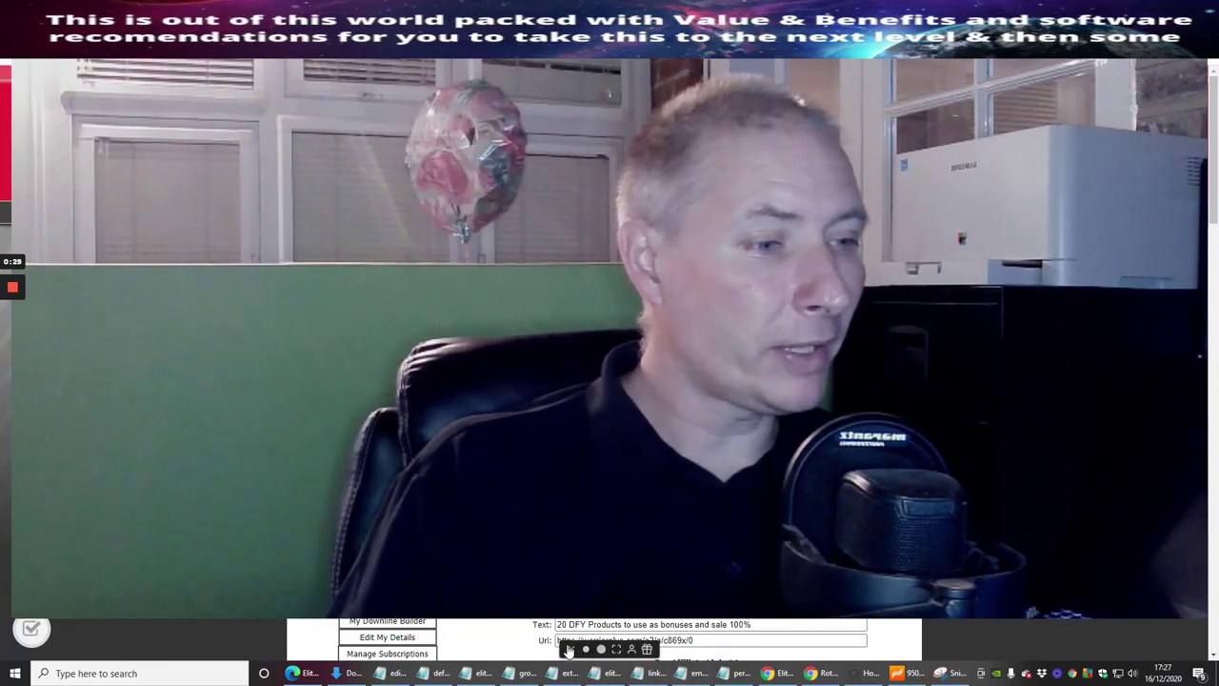
Collapse the full-screen webcam feed into a small bubble to reveal the Edit My Links page.
left_click(569, 648)
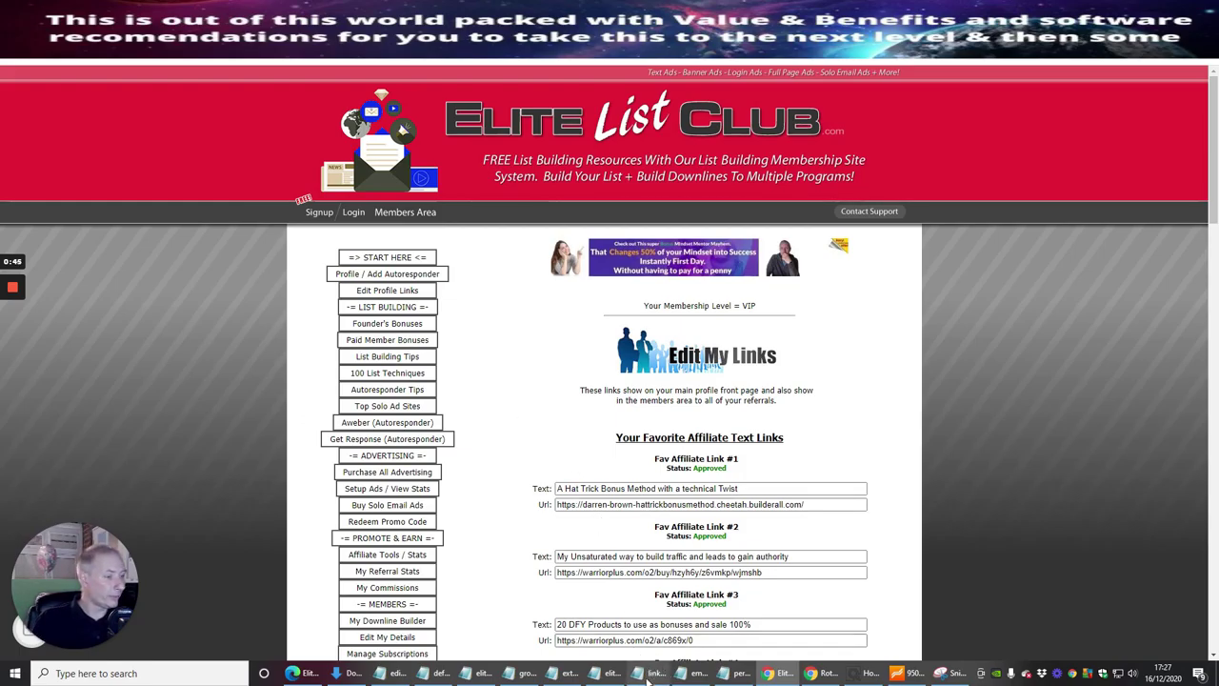
Copy the Elite List Club referral URL from the Notepad swipes file, then start a new browser tab.
left_click(614, 680)
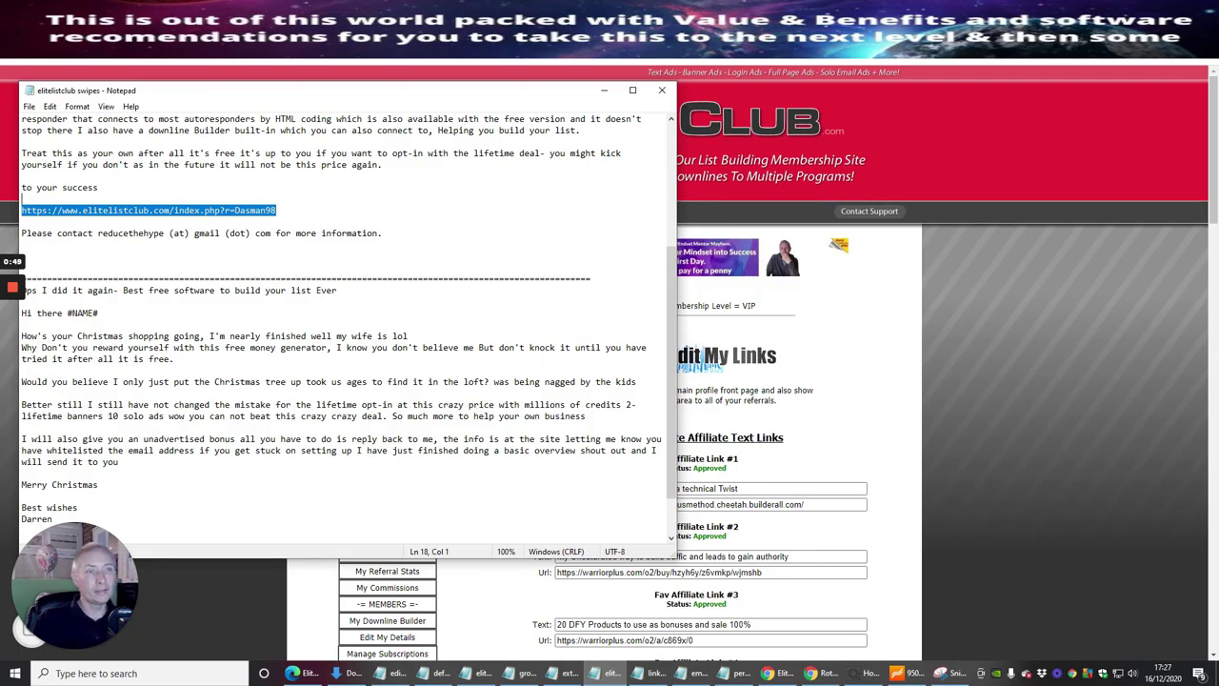
right_click(215, 208)
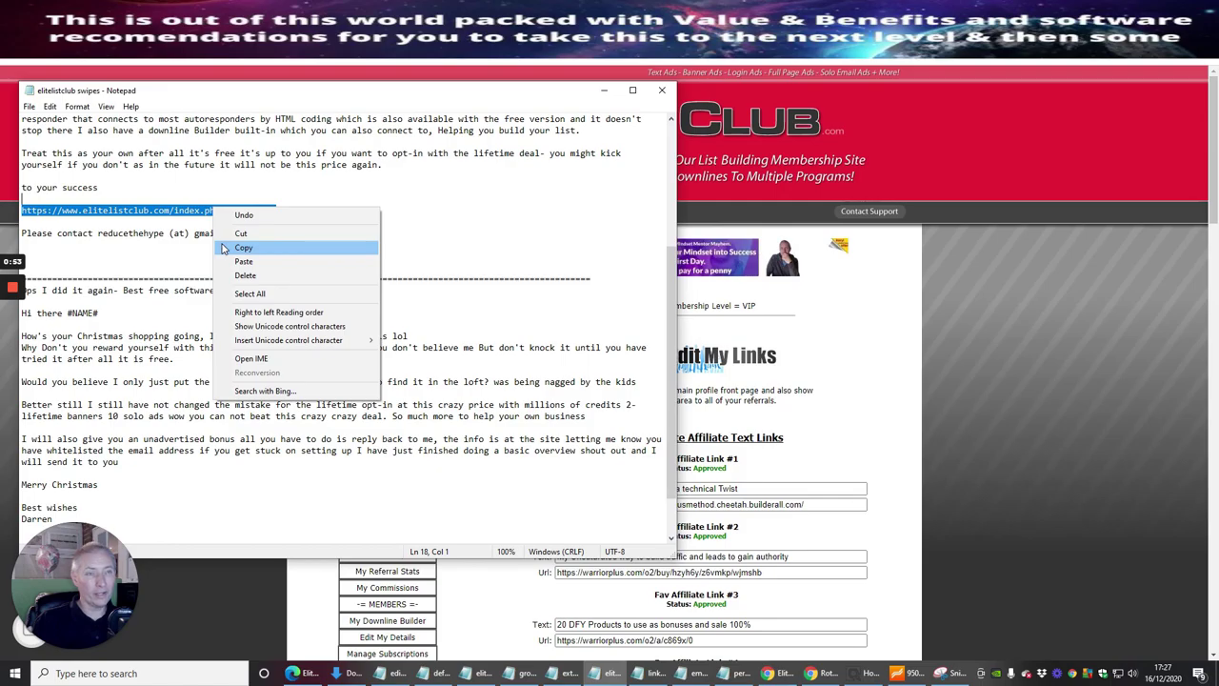
left_click(225, 247)
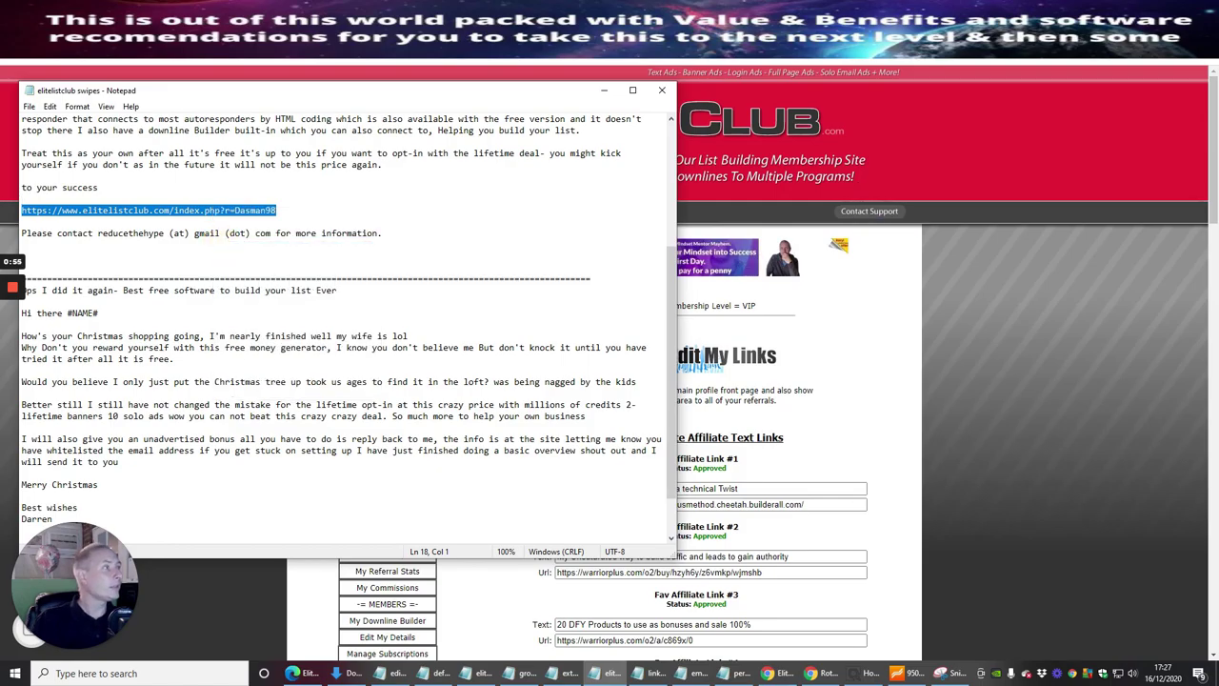
left_click(603, 90)
key("ctrl+t")
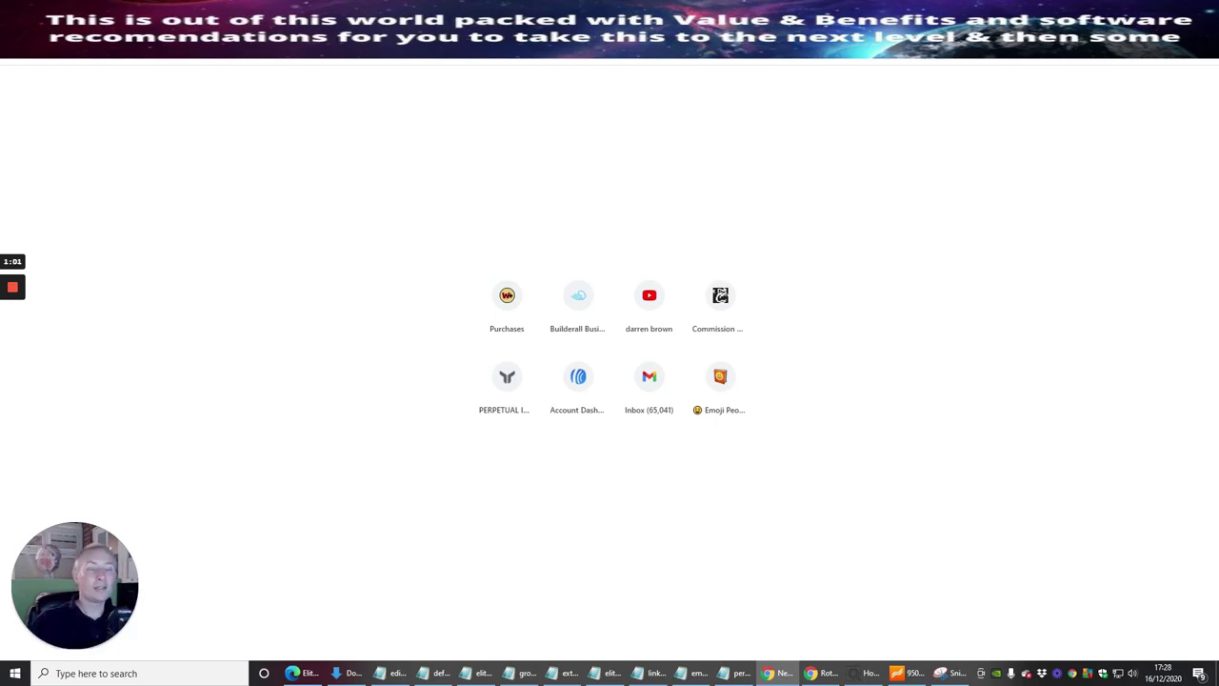
Paste and load the referral link in the address bar, then close the opt-in popup.
right_click(158, 59)
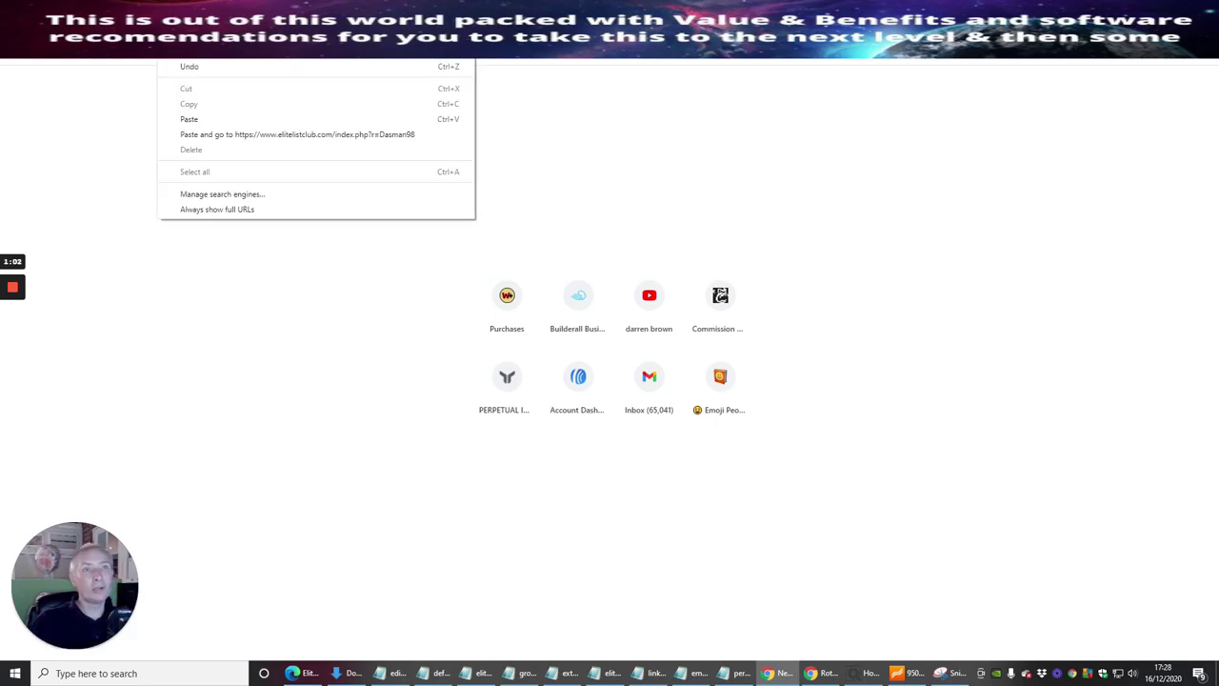
left_click(176, 134)
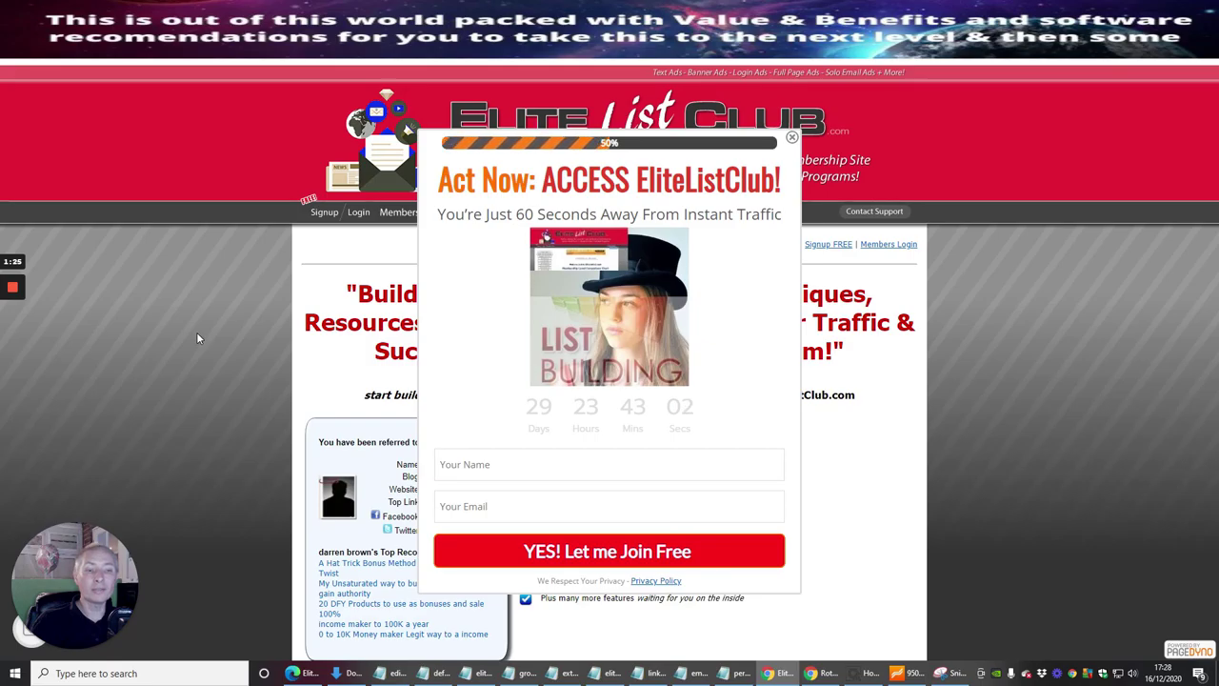
left_click(197, 337)
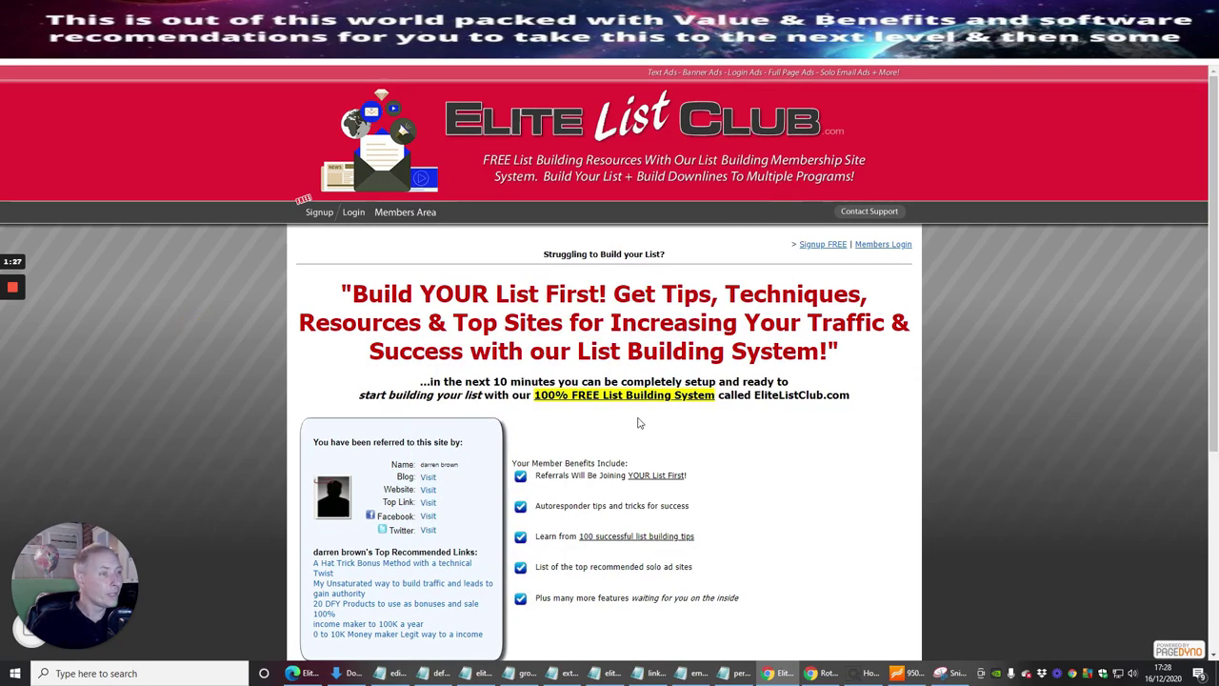
scroll(997, 341, "down", 3)
scroll(992, 343, "up", 2)
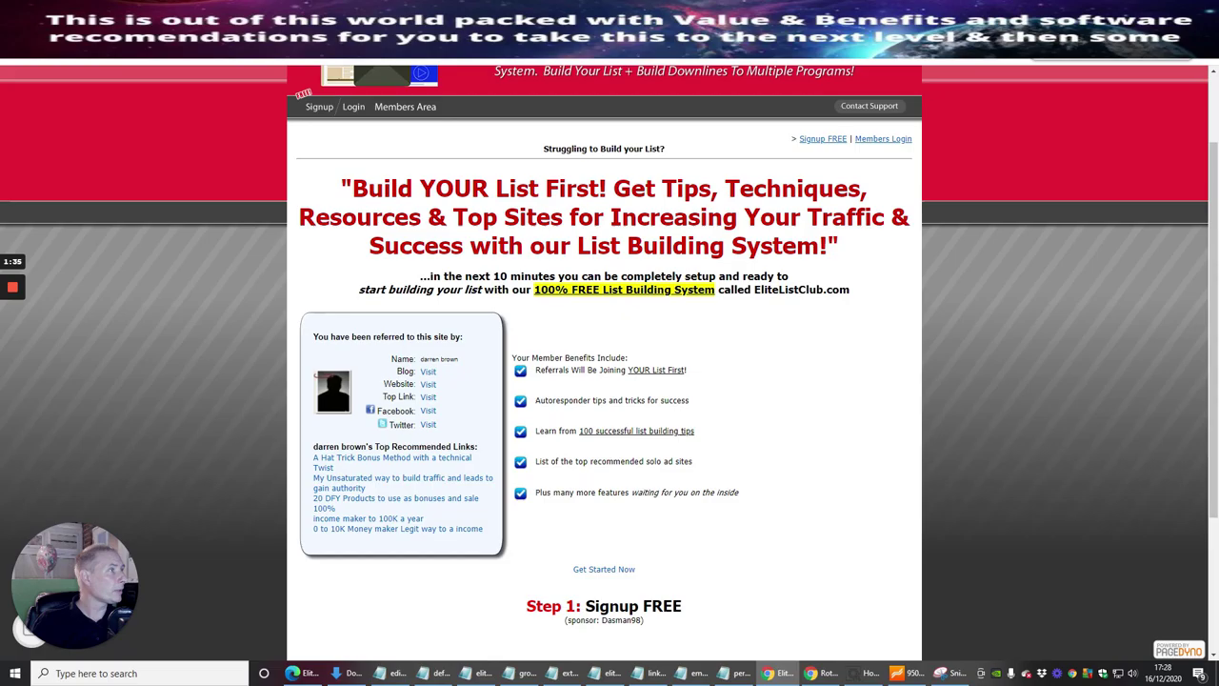
key("alt+Left")
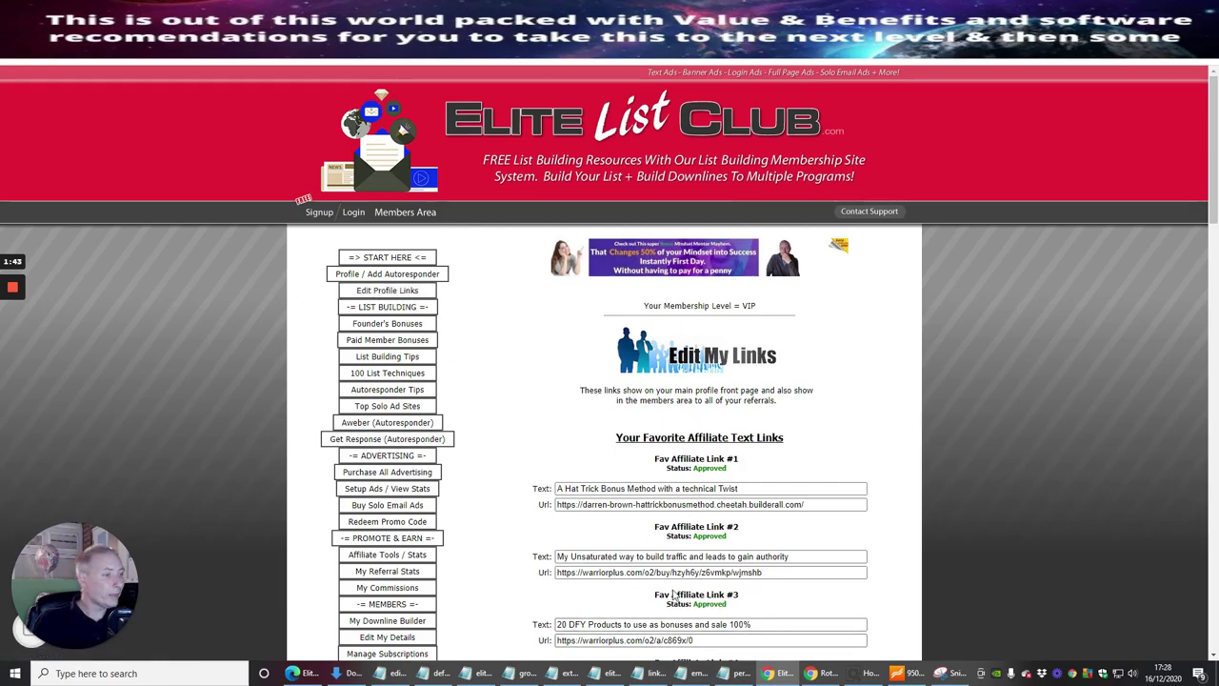
scroll(776, 428, "down", 2)
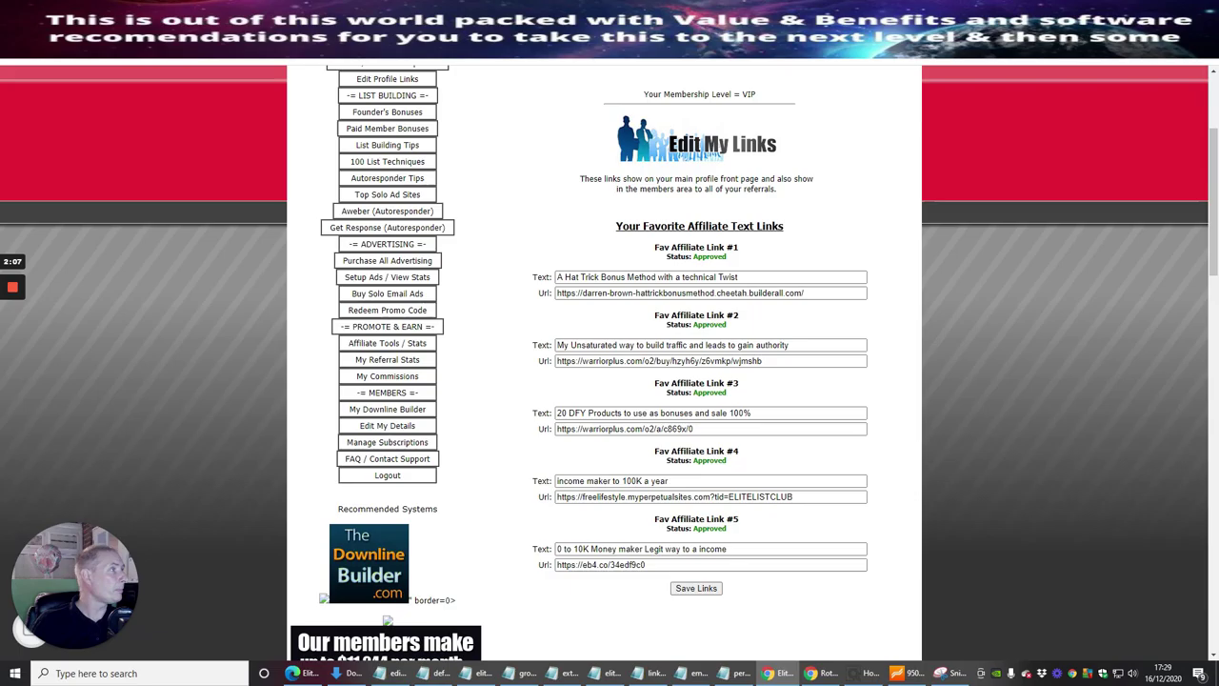
key("ctrl+Tab")
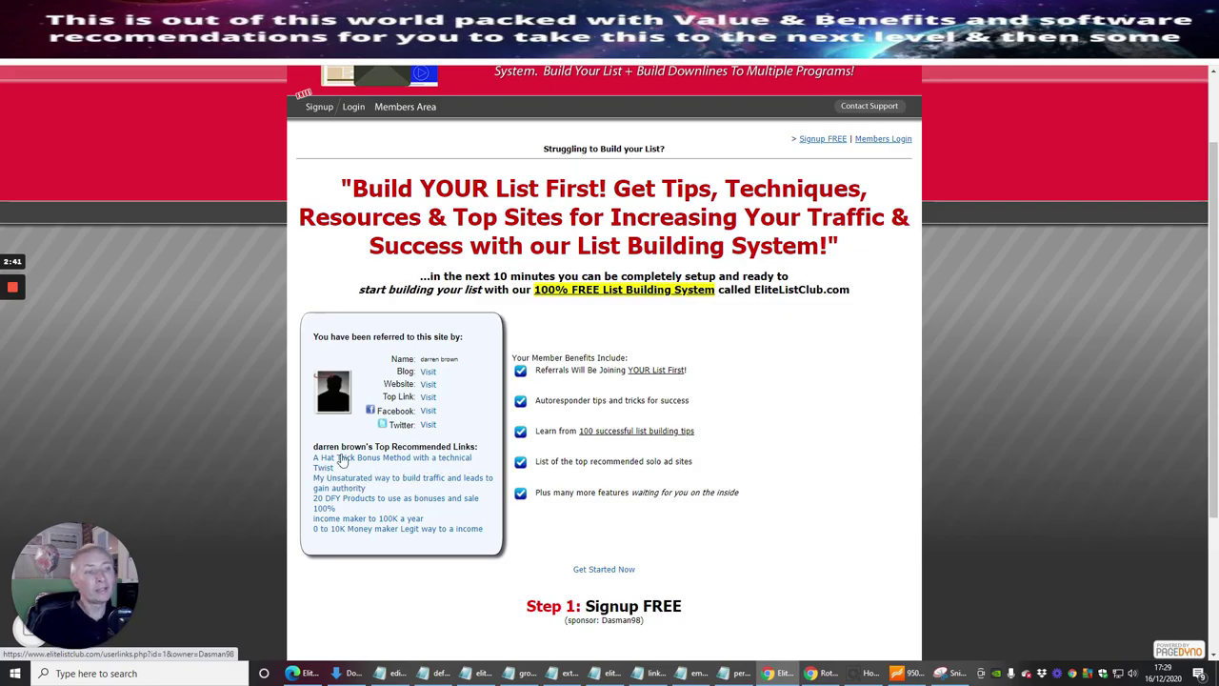
Open the 'A Hat Trick Bonus Method with a technical Twist' link under Top Recommended Links.
left_click(383, 460)
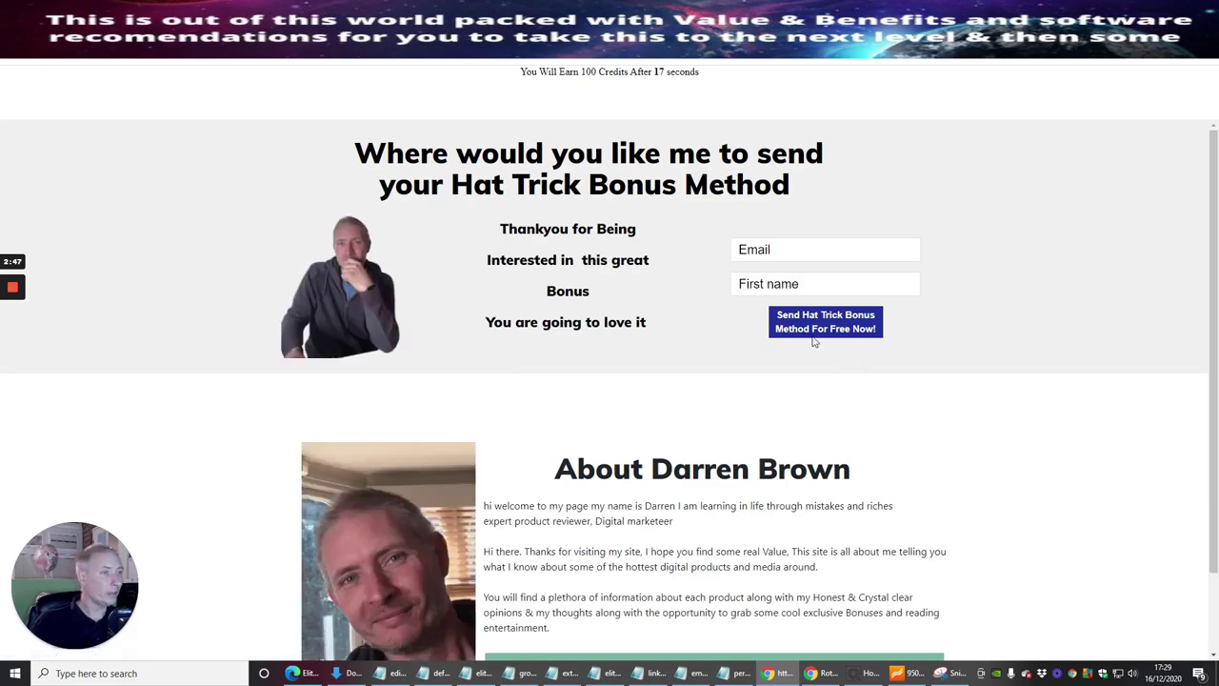
Autofill the saved email and first name on the Hat Trick form and send the bonus request.
scroll(1013, 267, "down", 2)
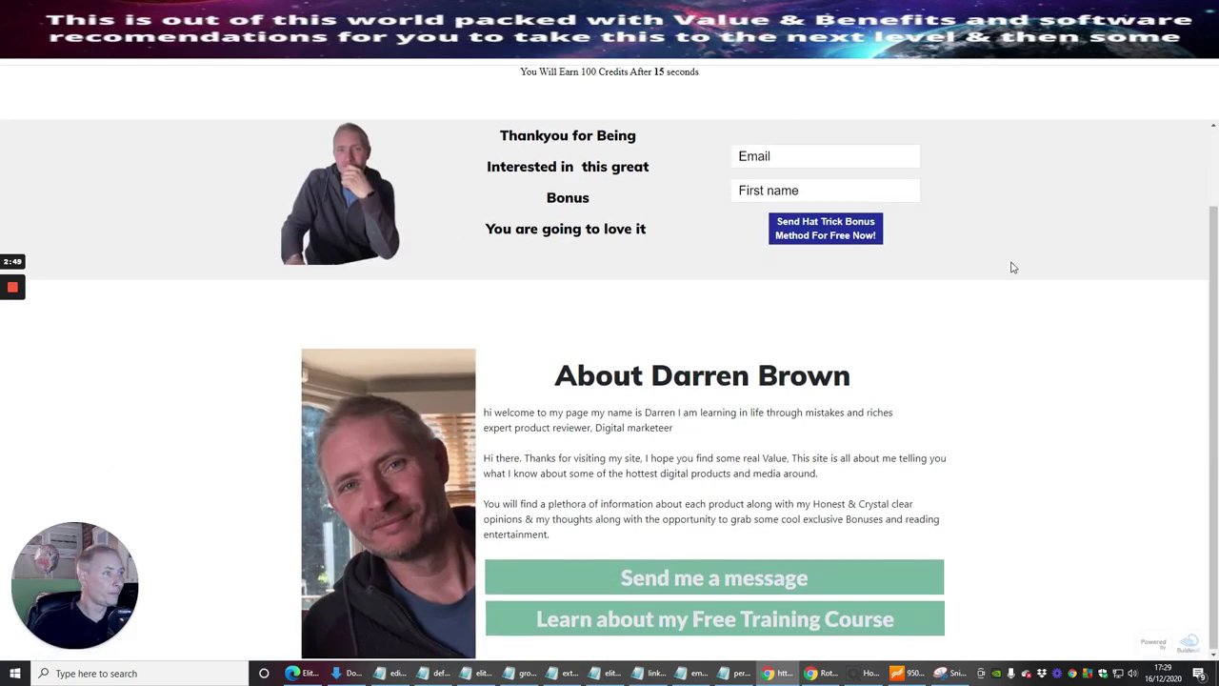
scroll(1018, 324, "up", 2)
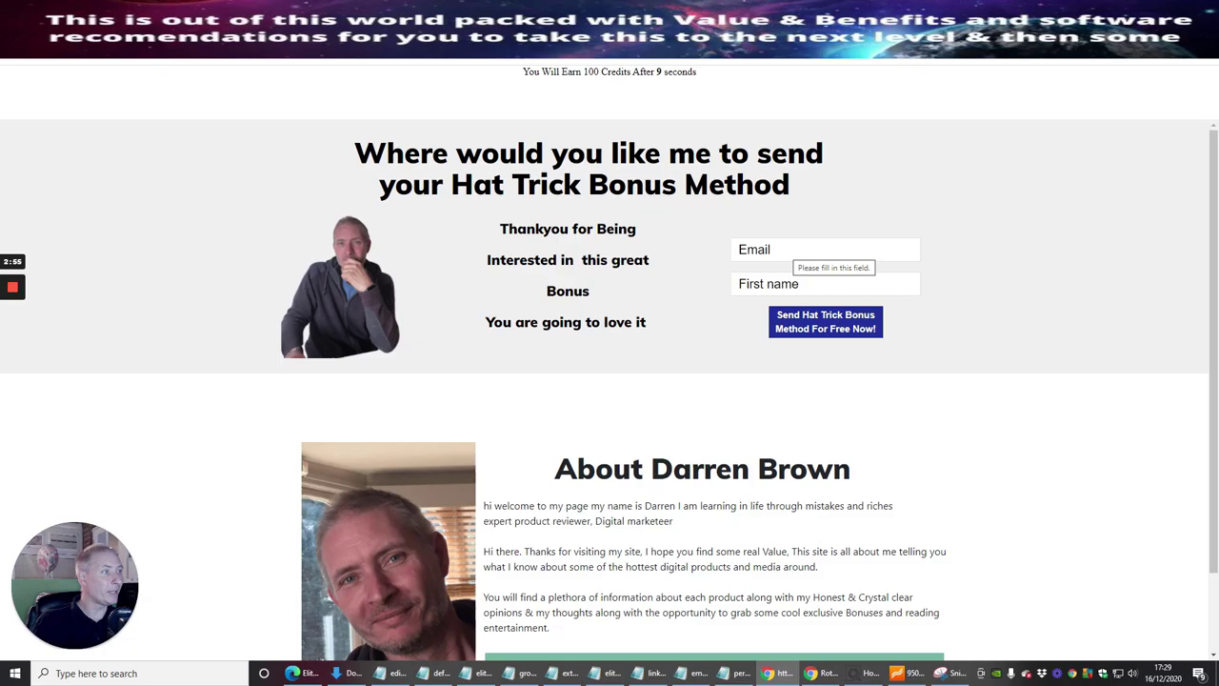
left_click(805, 250)
left_click(805, 279)
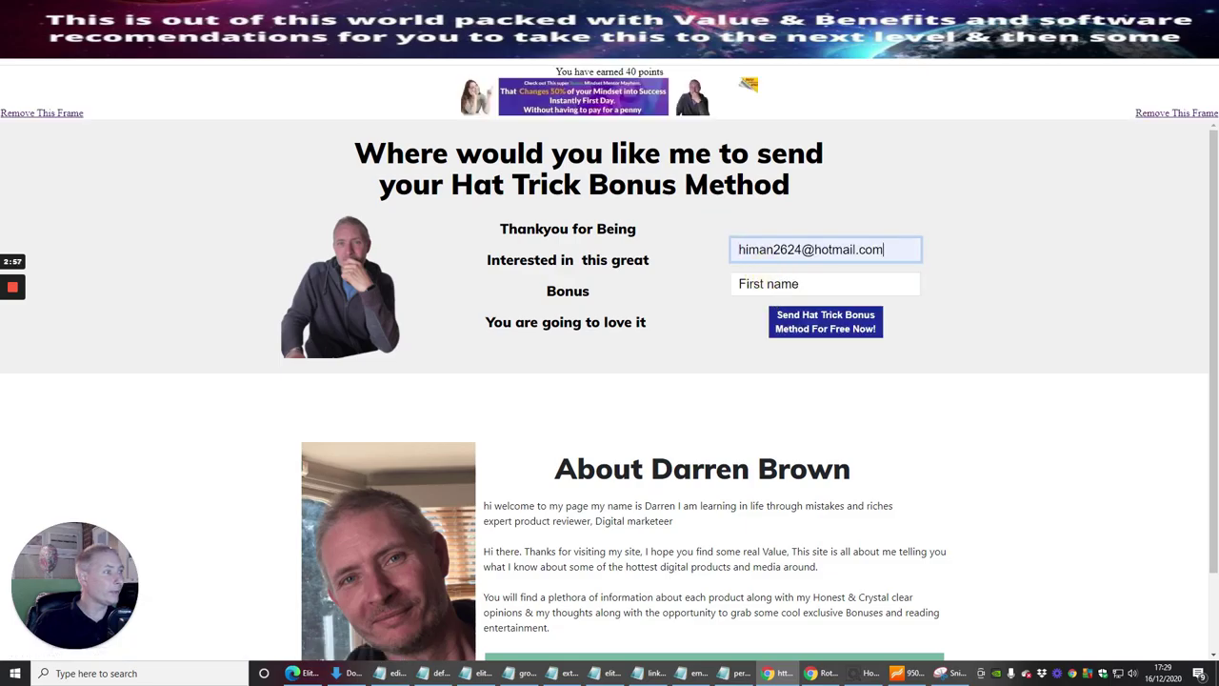
left_click(804, 284)
left_click(752, 315)
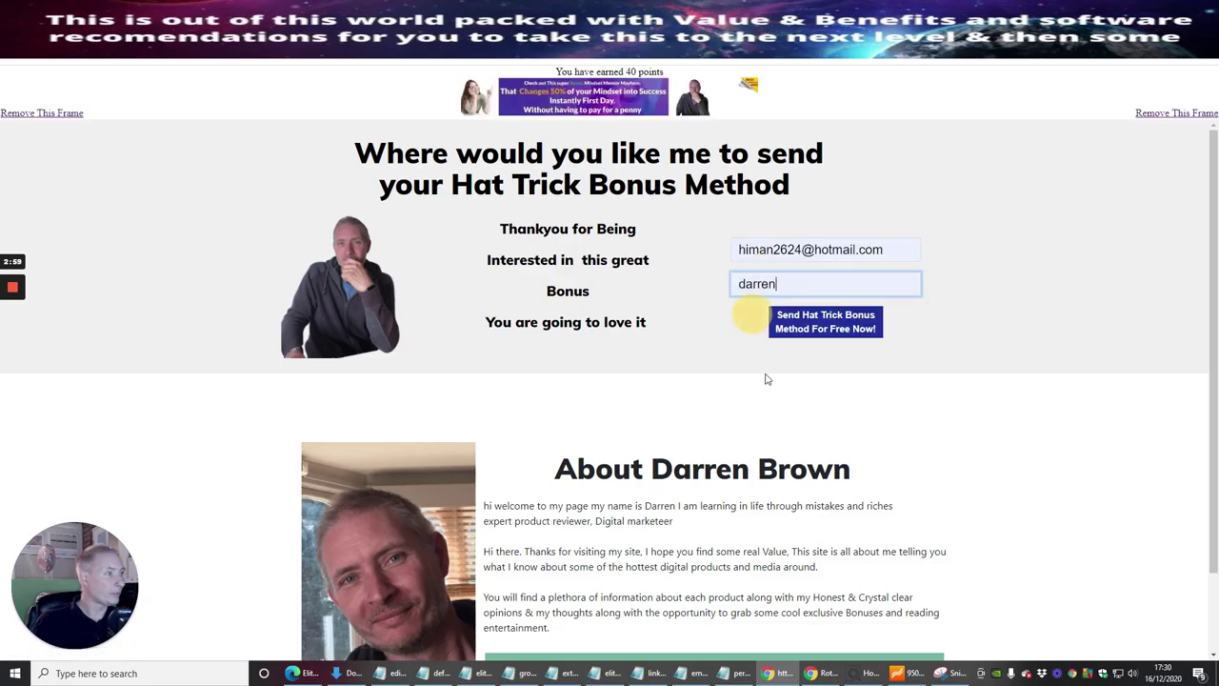
left_click(805, 314)
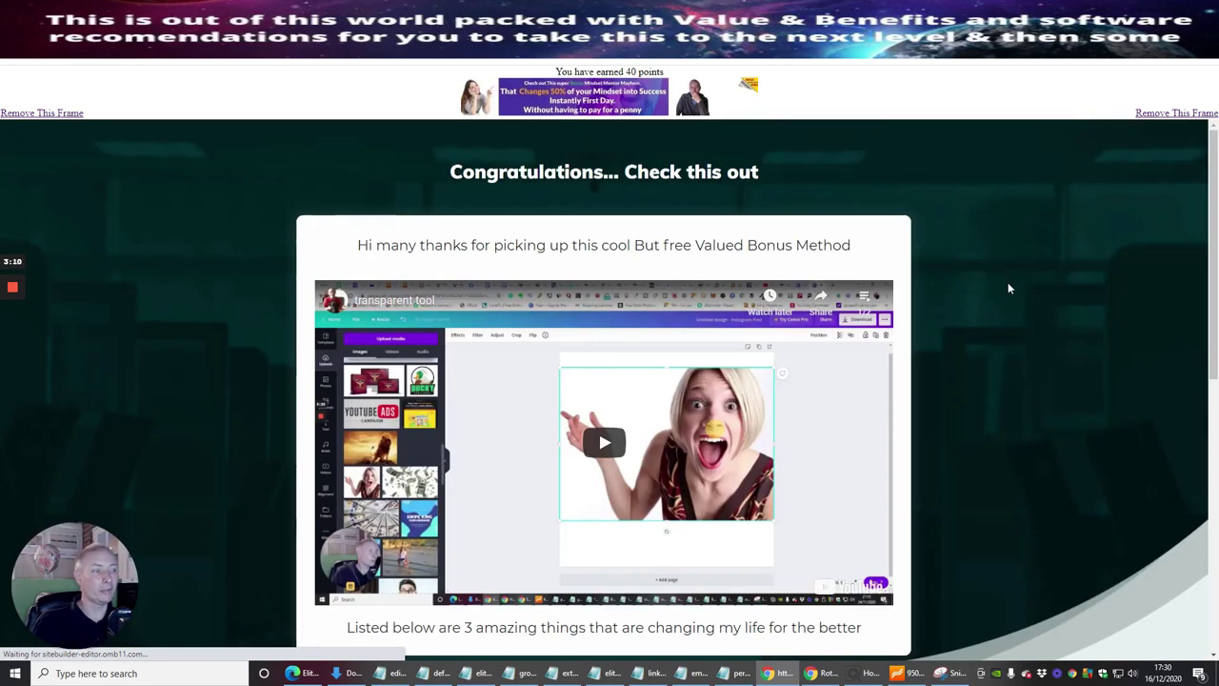
scroll(1013, 278, "down", 6)
scroll(1017, 275, "up", 4)
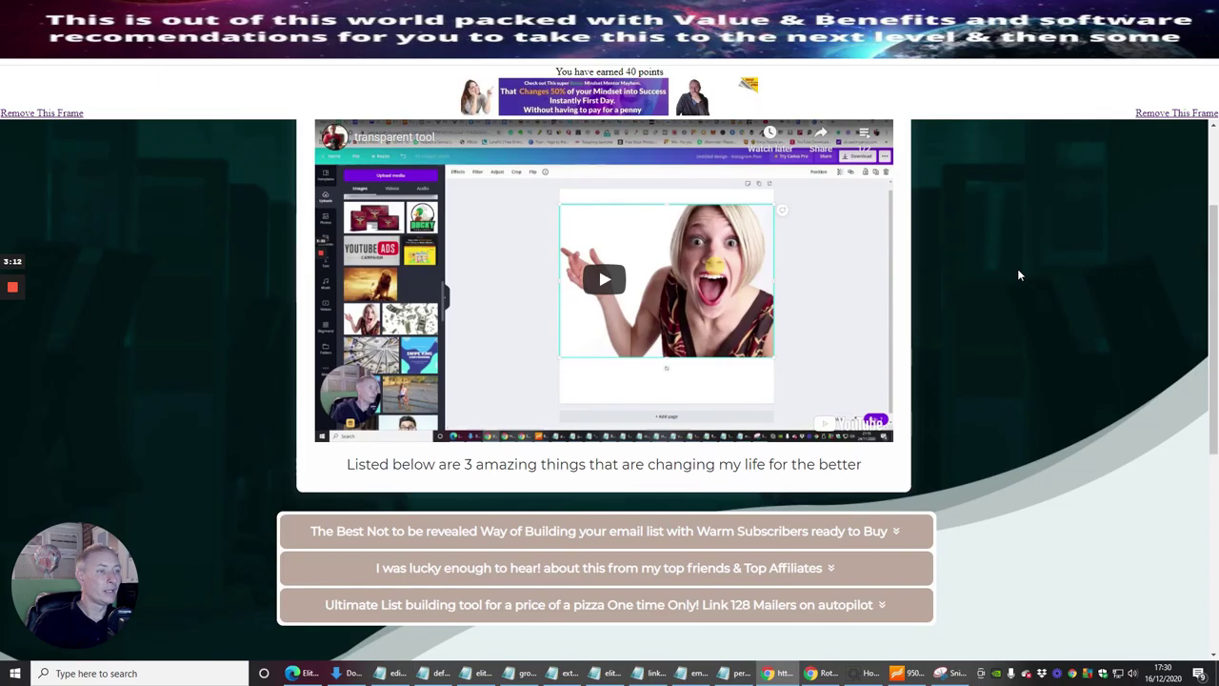
scroll(1018, 275, "down", 3)
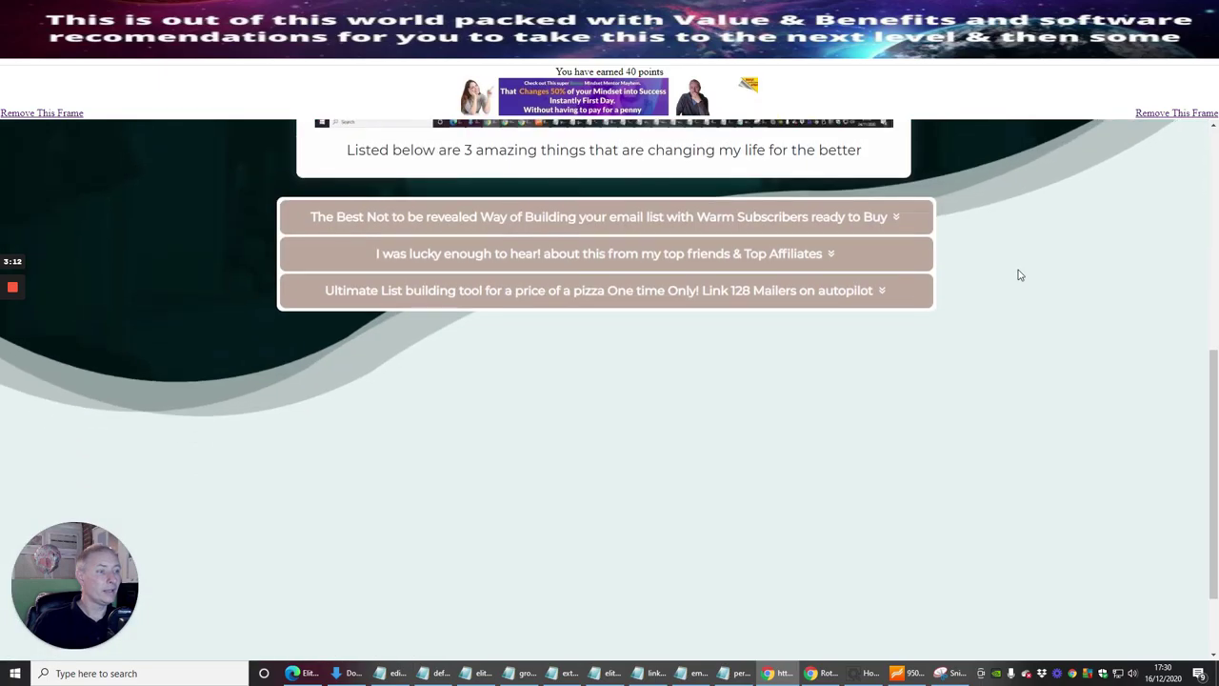
left_click(587, 218)
left_click(588, 217)
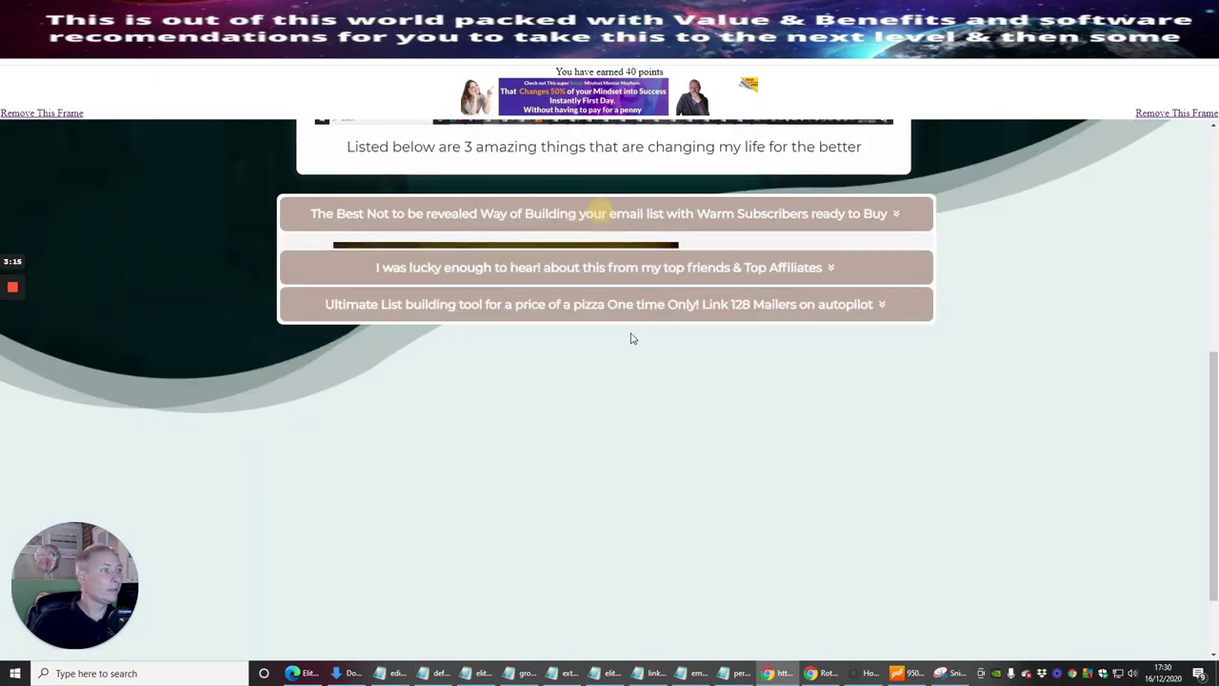
left_click(606, 252)
left_click(605, 253)
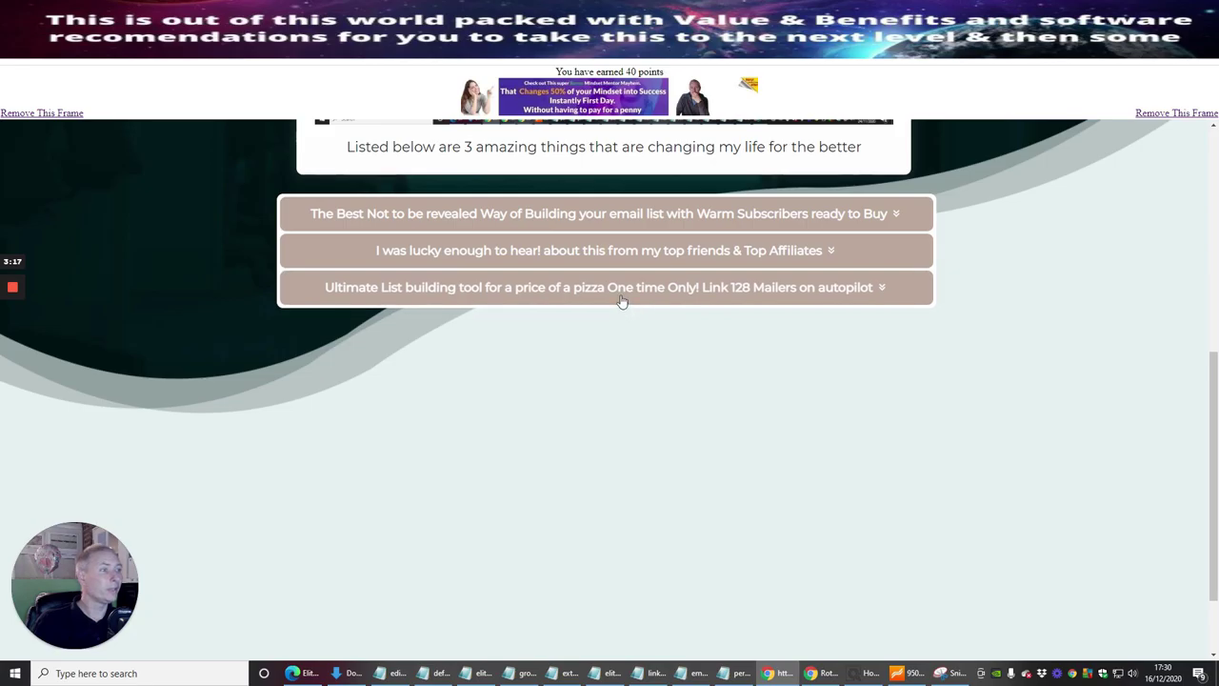
left_click(621, 301)
left_click(618, 301)
scroll(1020, 203, "up", 5)
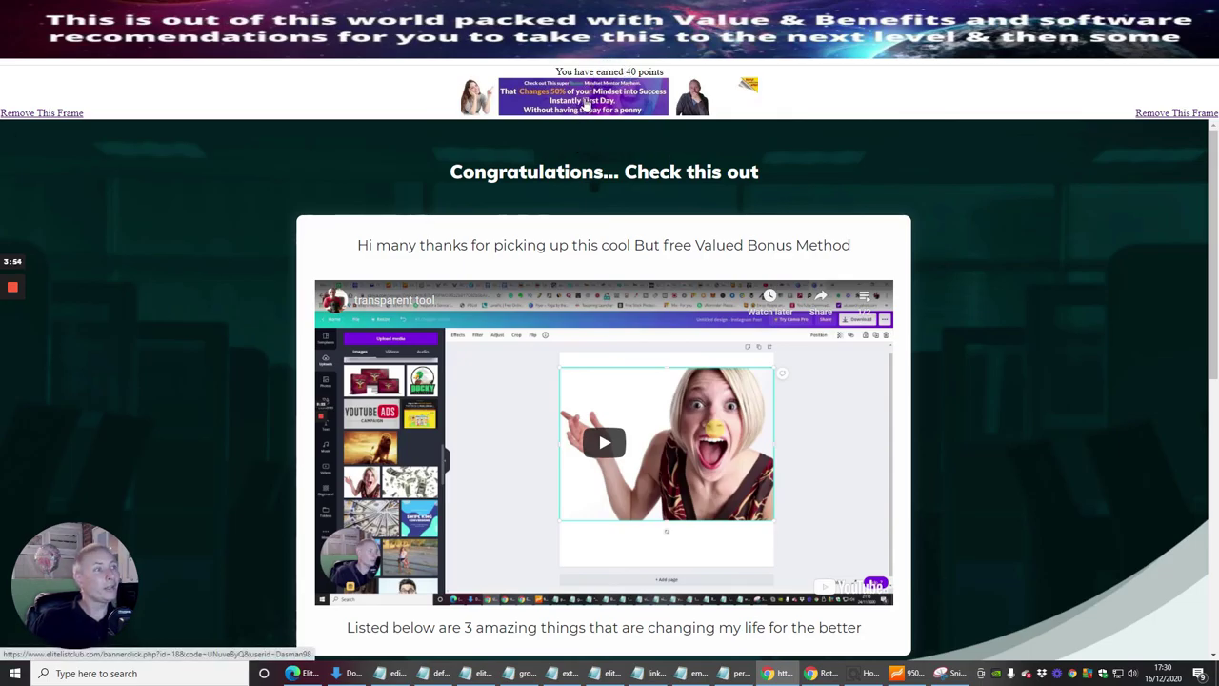
left_click(585, 106)
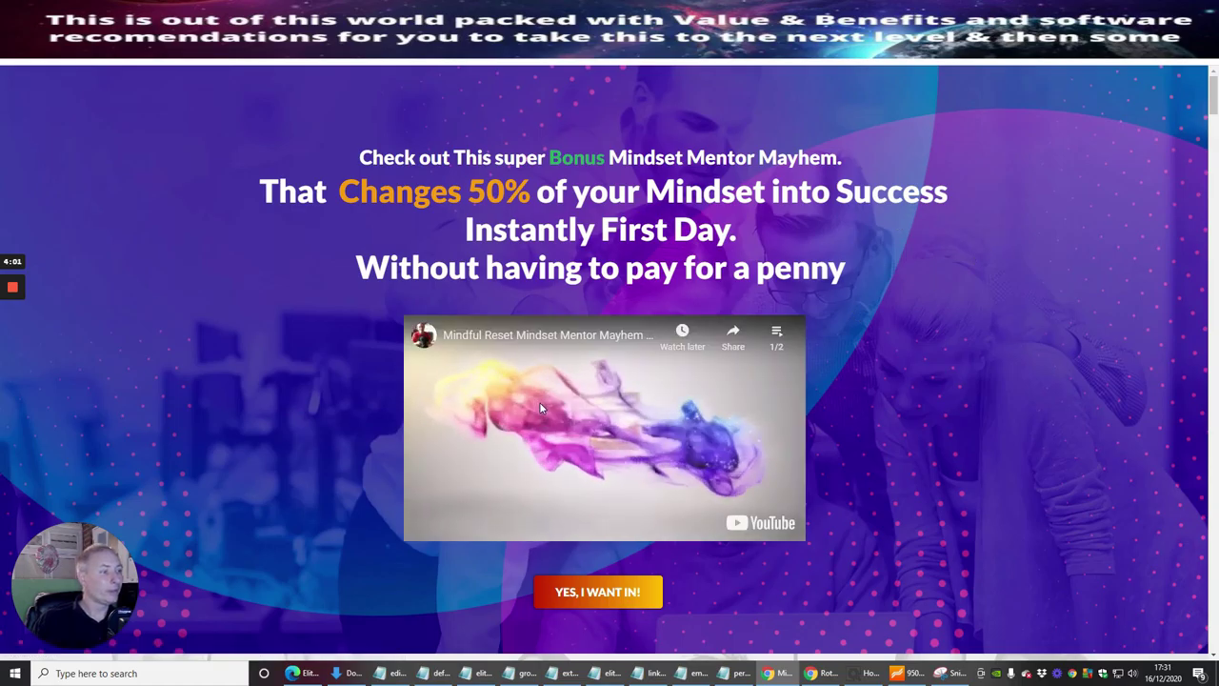
Pause the embedded Mindset Mentor Mayhem video and scroll through the promoted page.
left_click(539, 401)
scroll(953, 371, "down", 15)
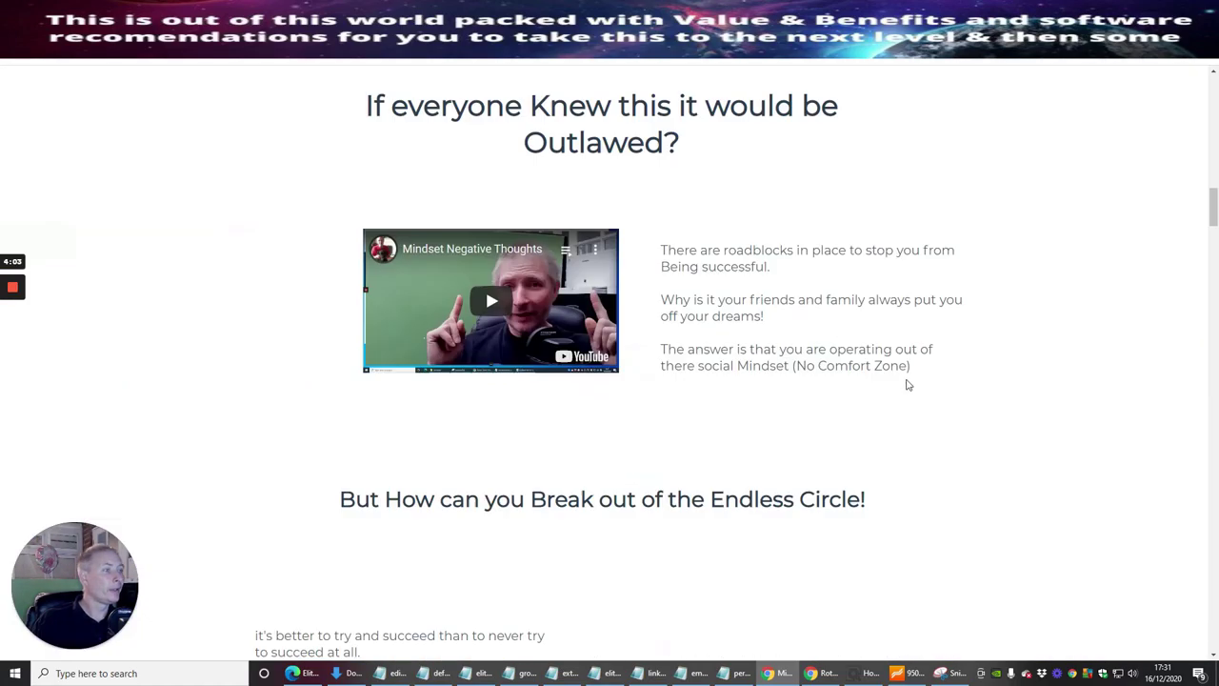
scroll(885, 371, "down", 10)
scroll(843, 324, "up", 3)
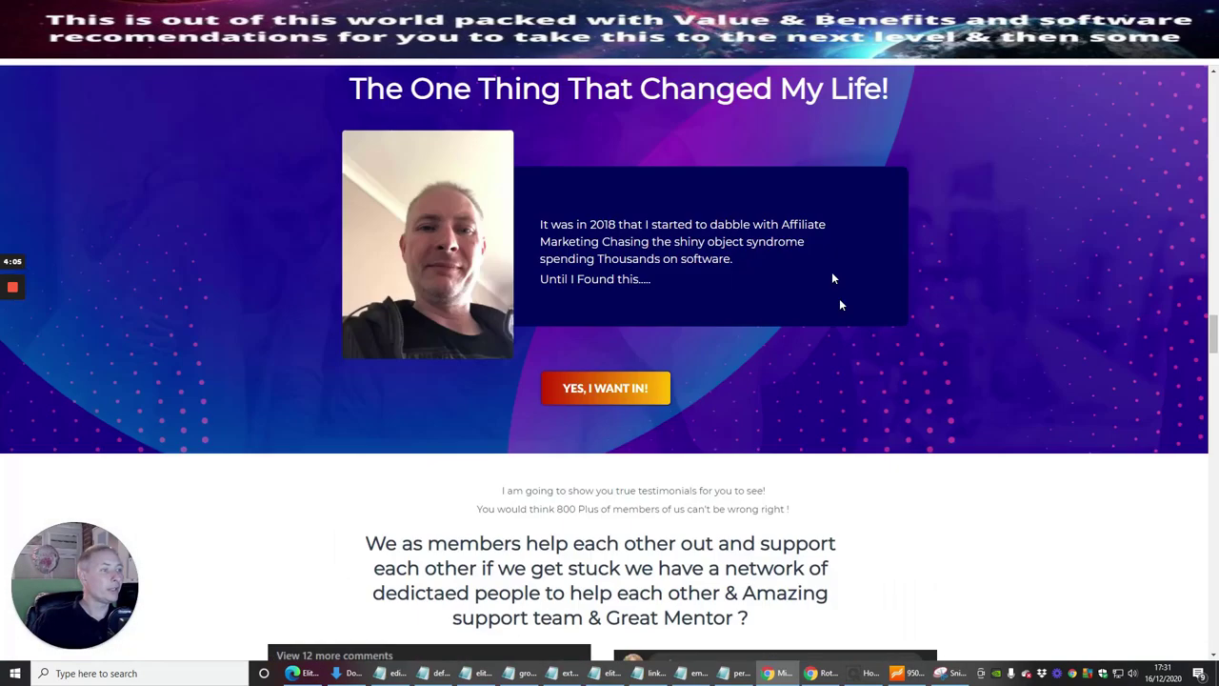
scroll(828, 257, "up", 20)
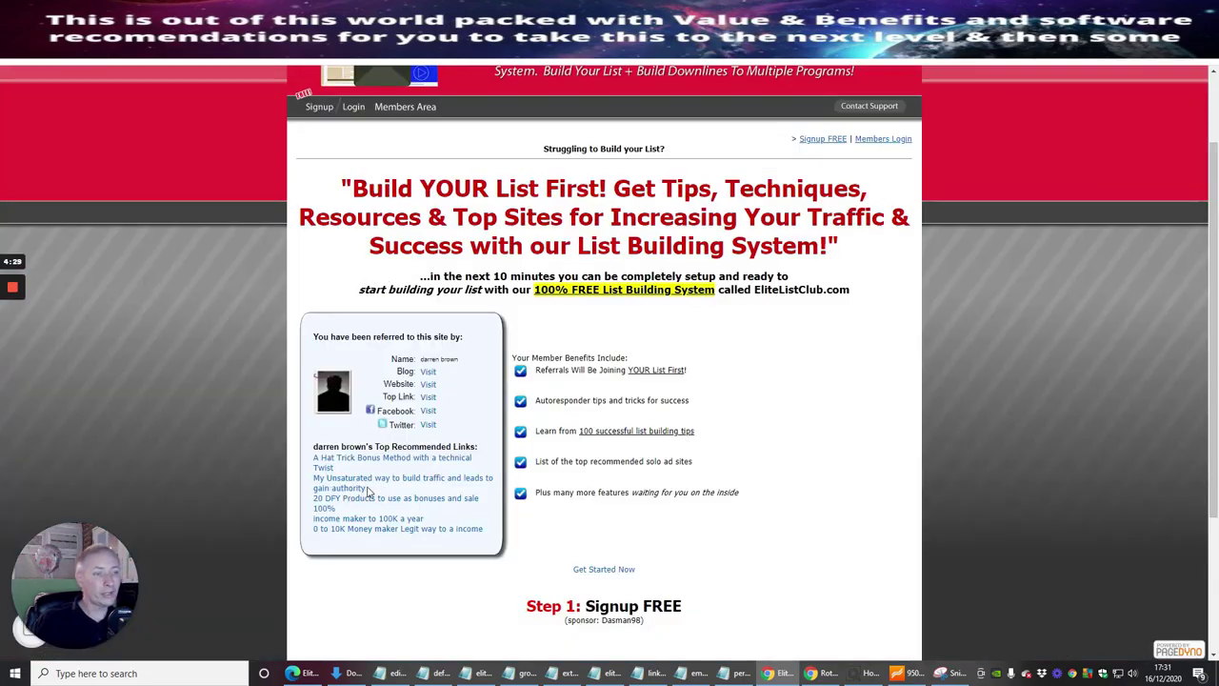
left_click(352, 484)
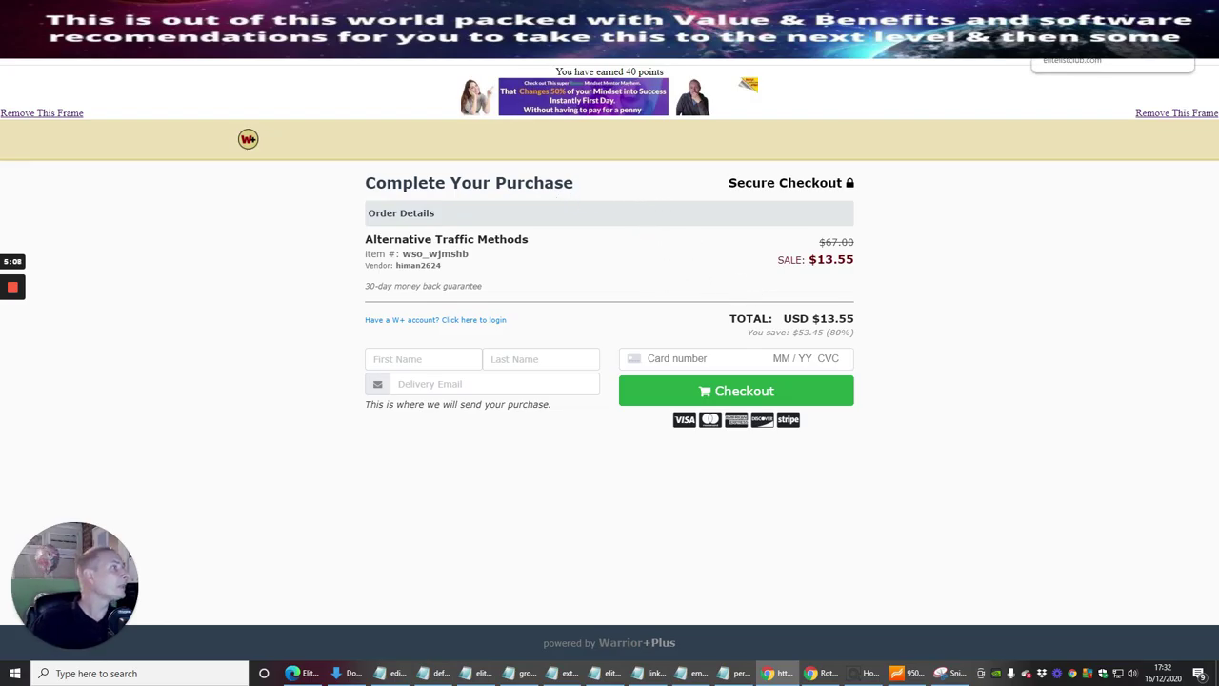
key("ctrl+Tab")
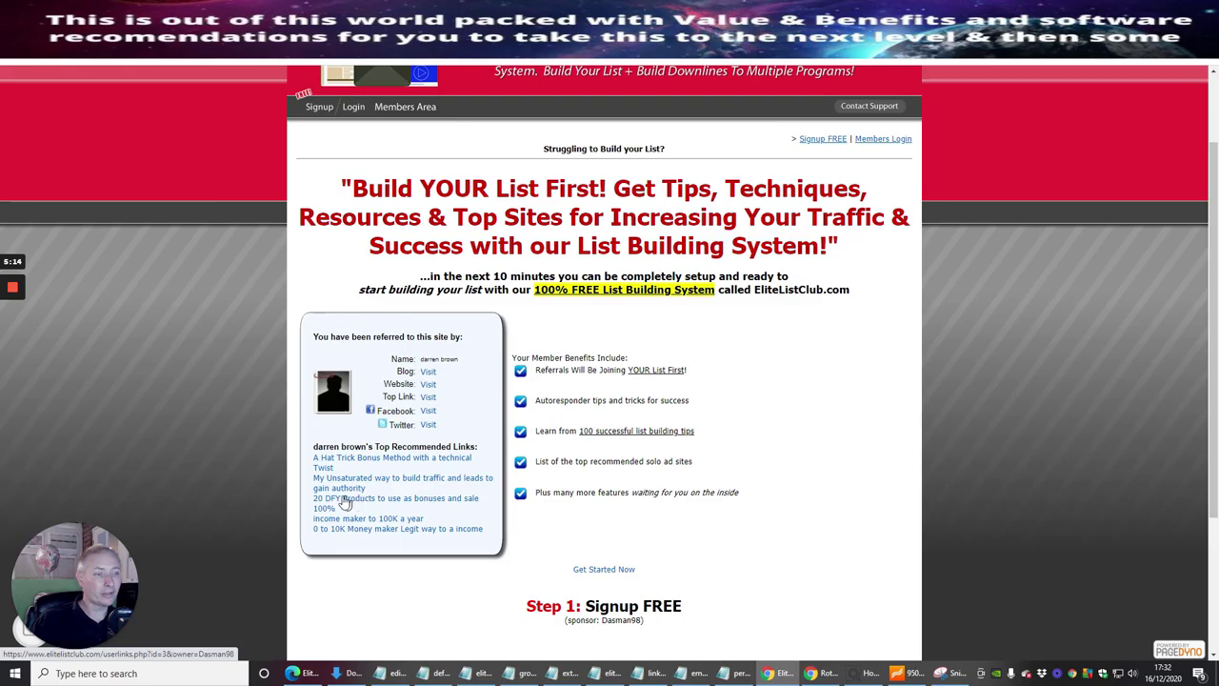
left_click(375, 505)
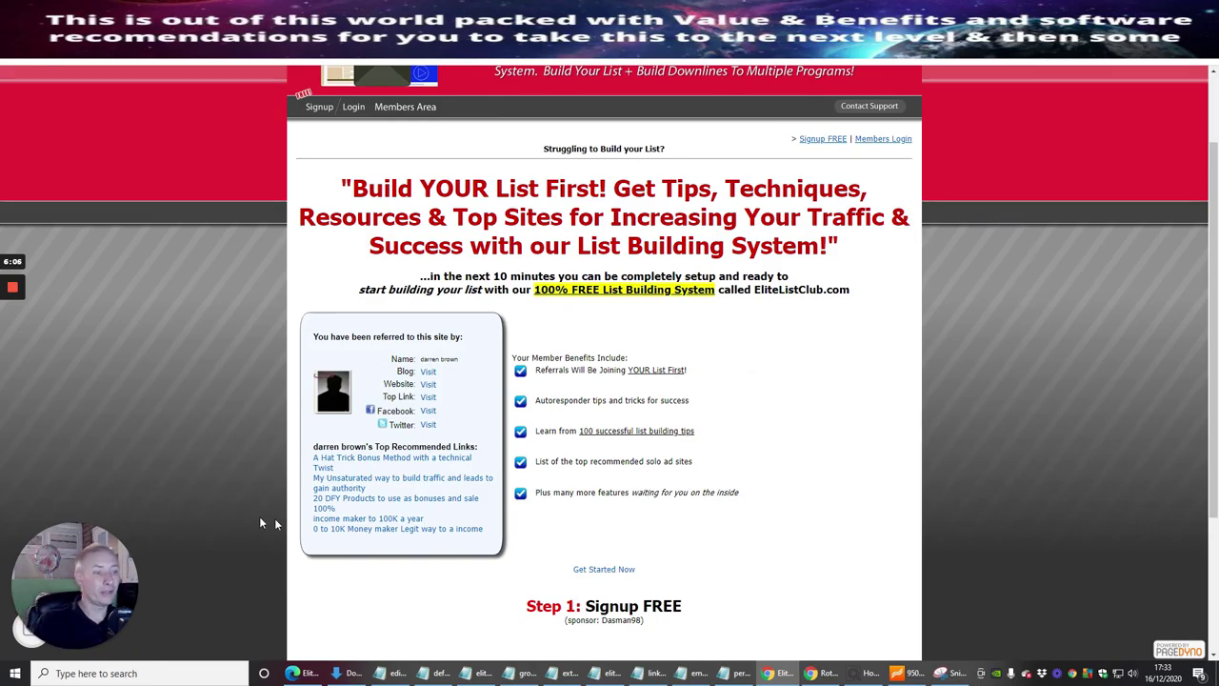
Open the '0 to 10K Money maker' link from the Top Recommended Links box.
left_click(352, 524)
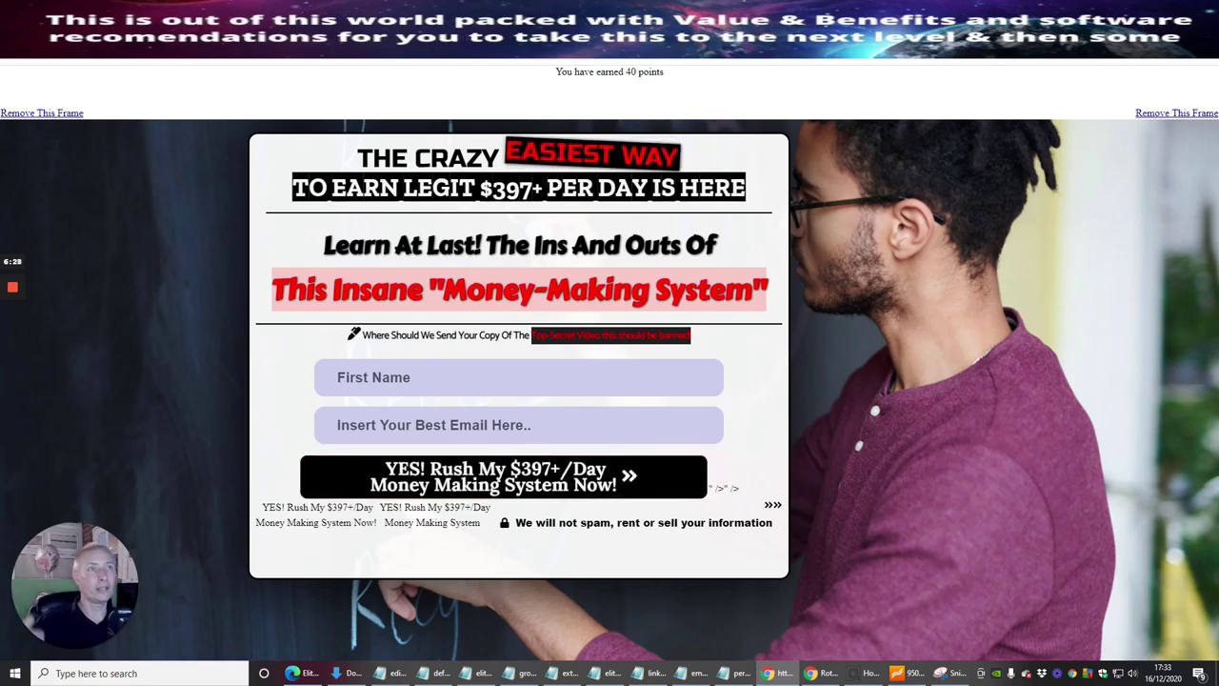
Switch to the ClickBank dashboard tab to view sales snapshots, then back to the referral tab.
key("ctrl+Tab")
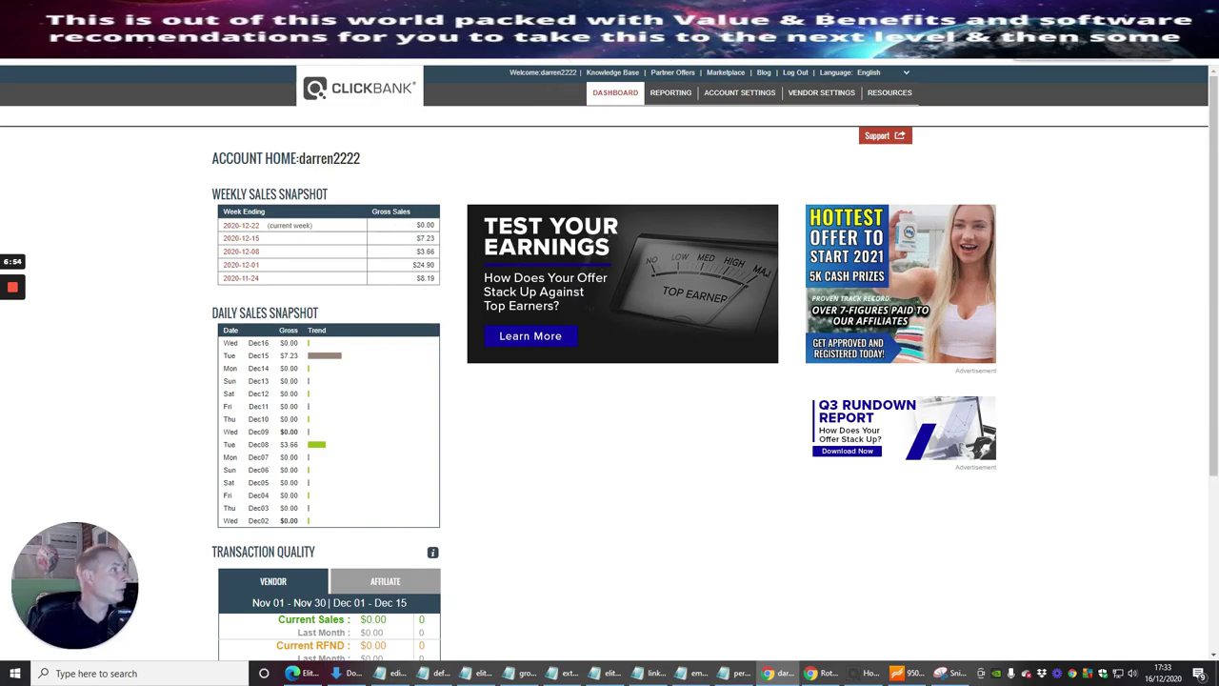
key("ctrl+Tab")
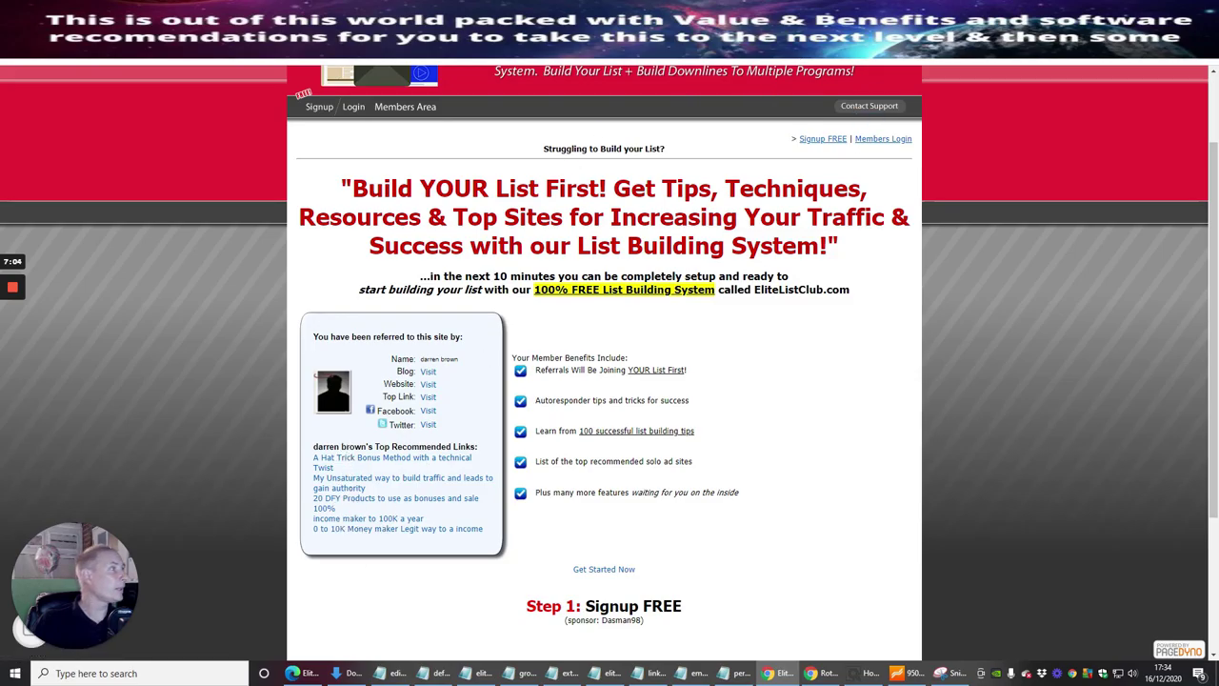
Switch to the members-area tab showing the five approved favourite affiliate links.
key("ctrl+Tab")
key("ctrl+Tab")
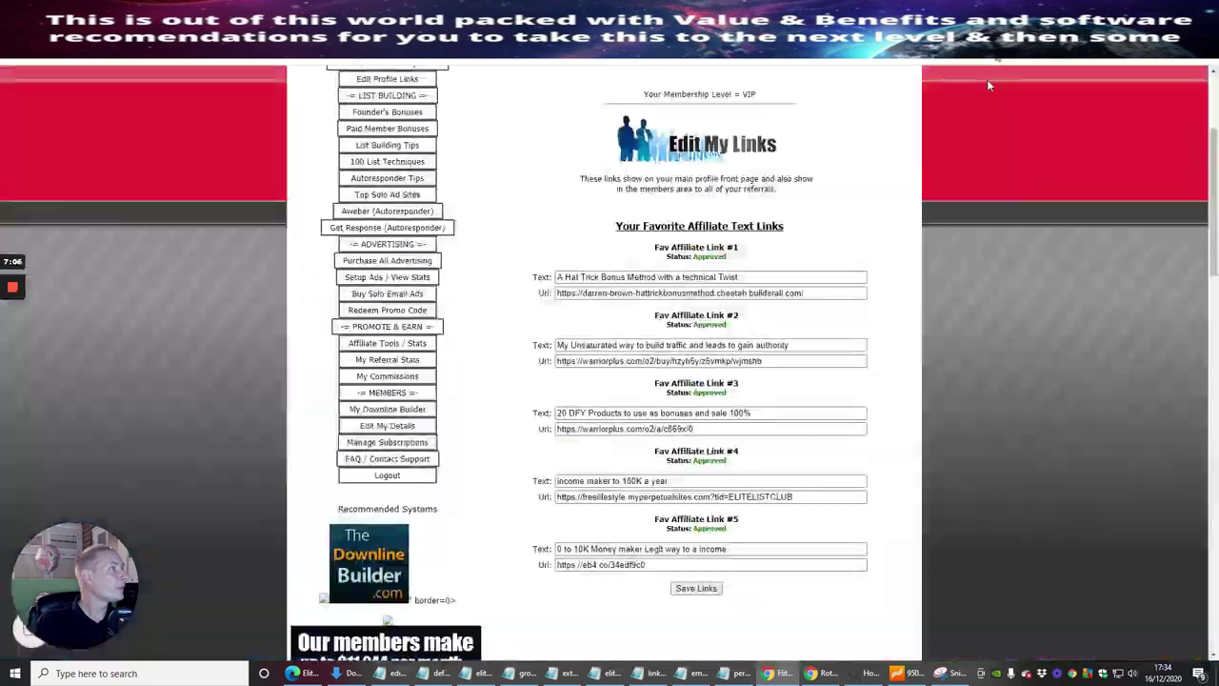